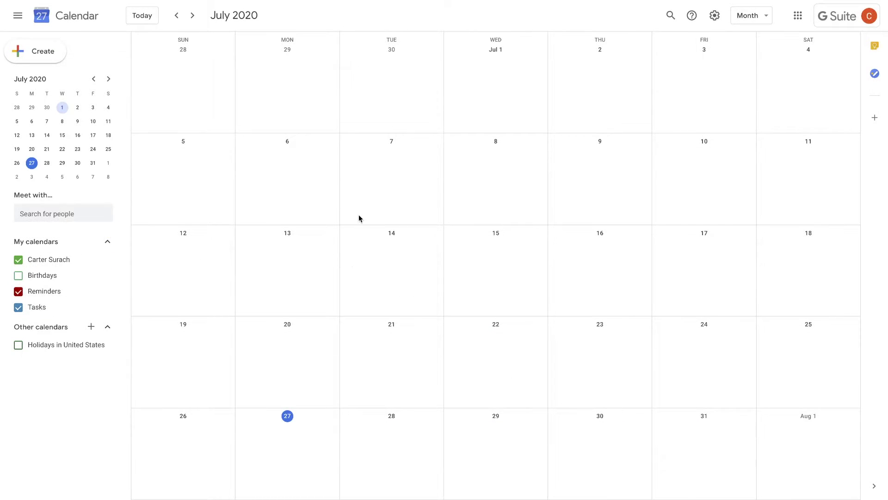
Step: Re-show the Birthdays calendar and save custom colour #0be4d9 for the main personal calendar
{"action": "left_click", "coordinate": [19, 276]}
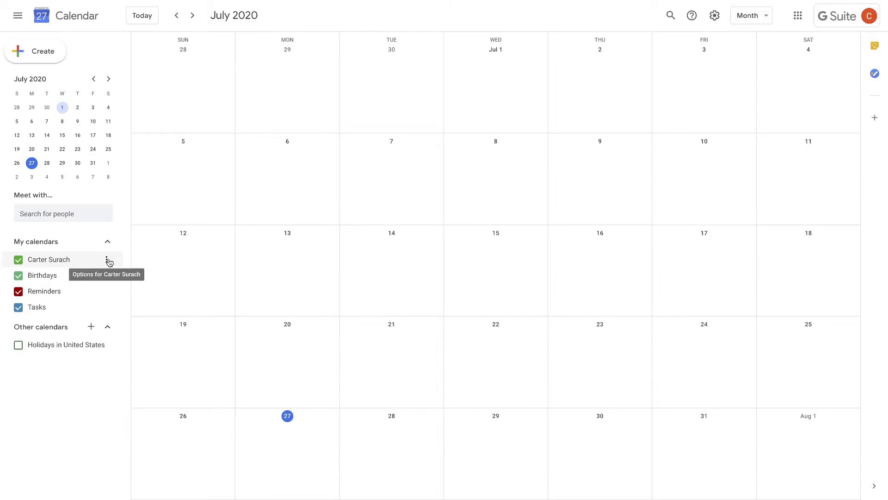
{"action": "left_click", "coordinate": [108, 260]}
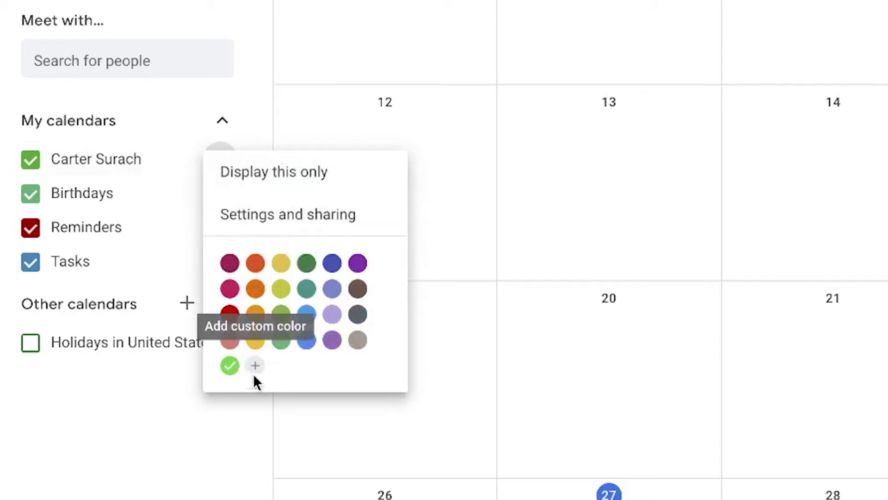
{"action": "left_click", "coordinate": [255, 366]}
{"action": "left_click_drag", "start_coordinate": [564, 247], "coordinate": [641, 183]}
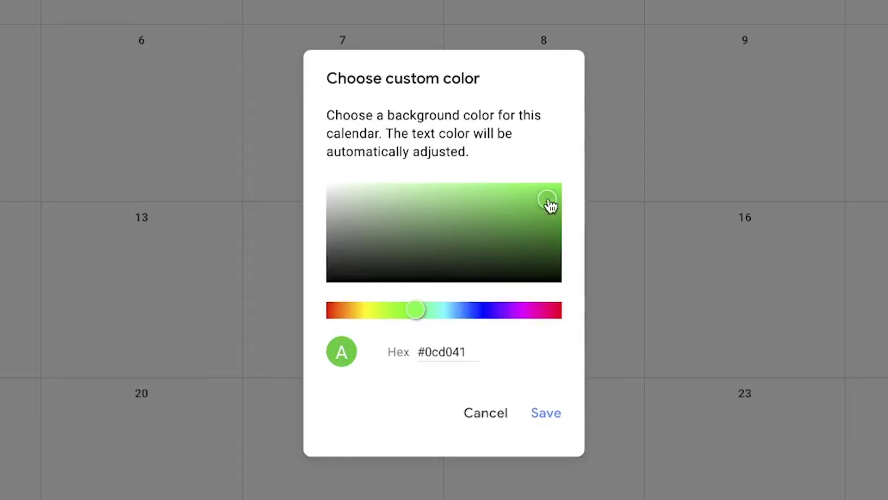
{"action": "left_click_drag", "start_coordinate": [419, 311], "coordinate": [444, 312]}
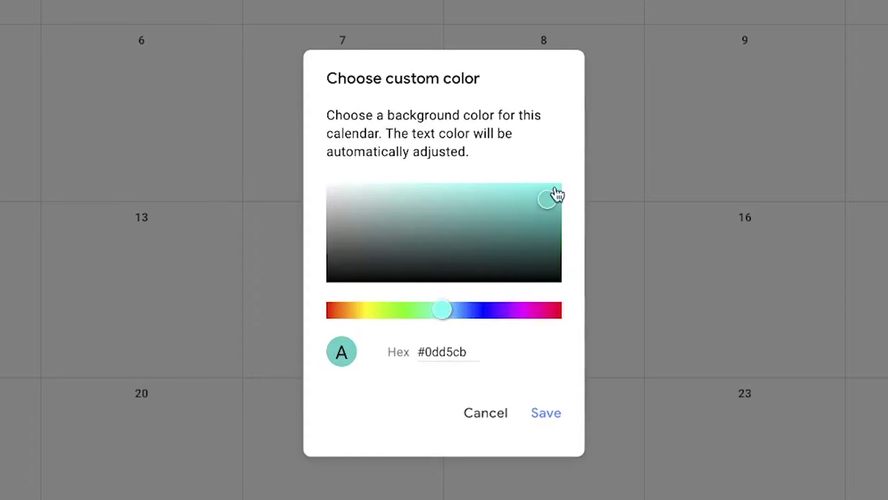
{"action": "left_click_drag", "start_coordinate": [558, 195], "coordinate": [551, 201]}
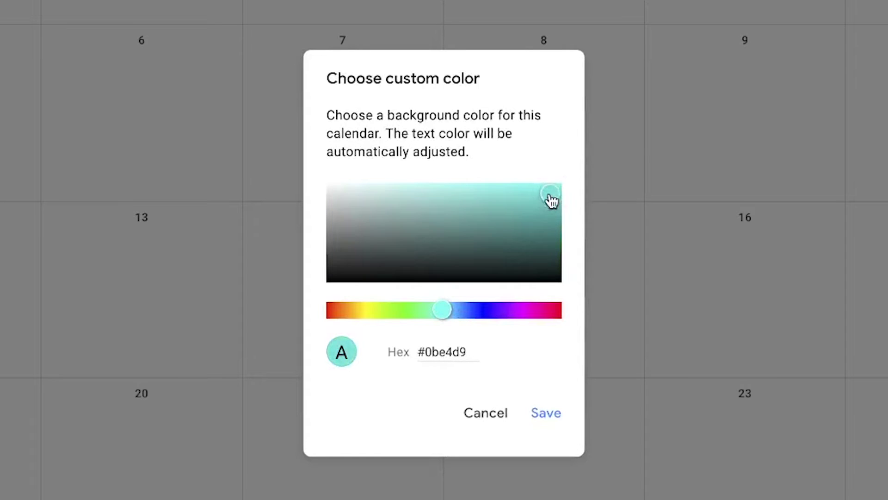
{"action": "left_click", "coordinate": [544, 416]}
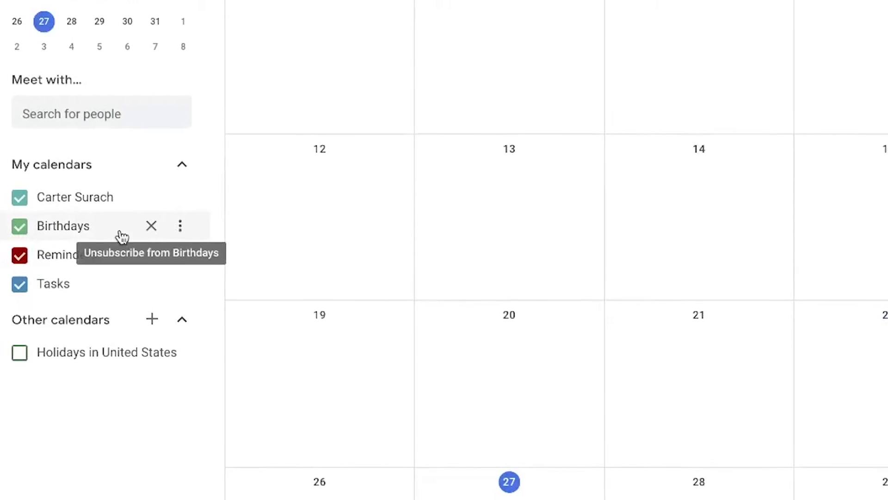
Step: Set Birthdays to Grape, save a custom colour for Reminders, and make Tasks yellow
{"action": "left_click", "coordinate": [181, 228]}
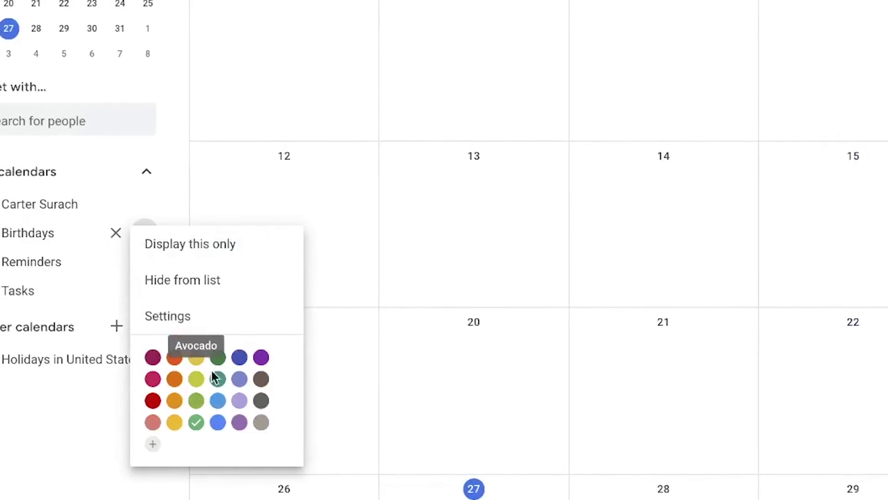
{"action": "left_click", "coordinate": [260, 358]}
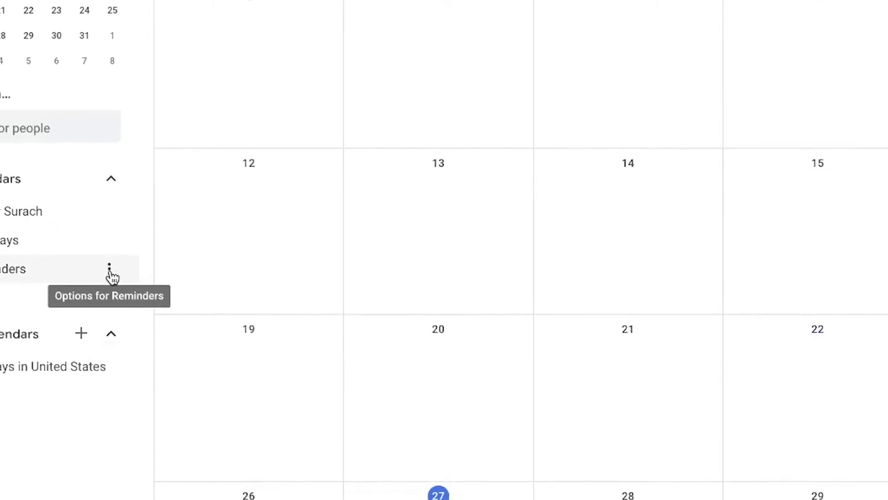
{"action": "left_click", "coordinate": [114, 241]}
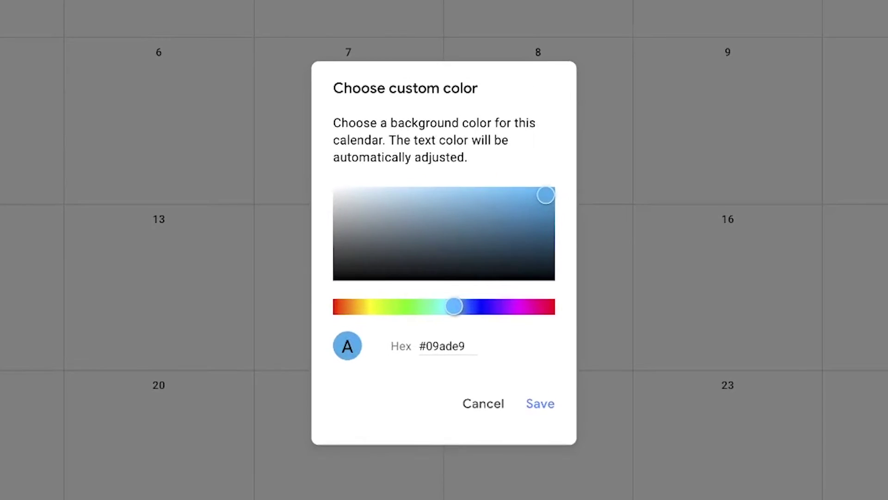
{"action": "left_click", "coordinate": [371, 306]}
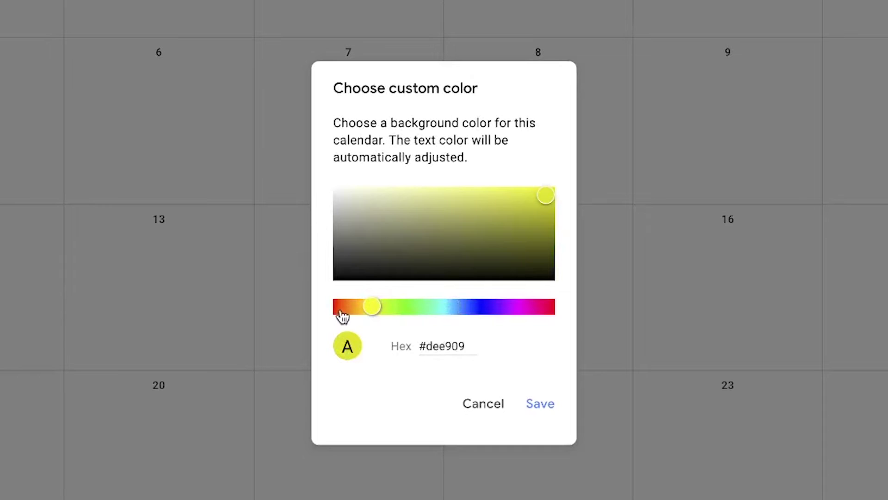
{"action": "left_click", "coordinate": [520, 311]}
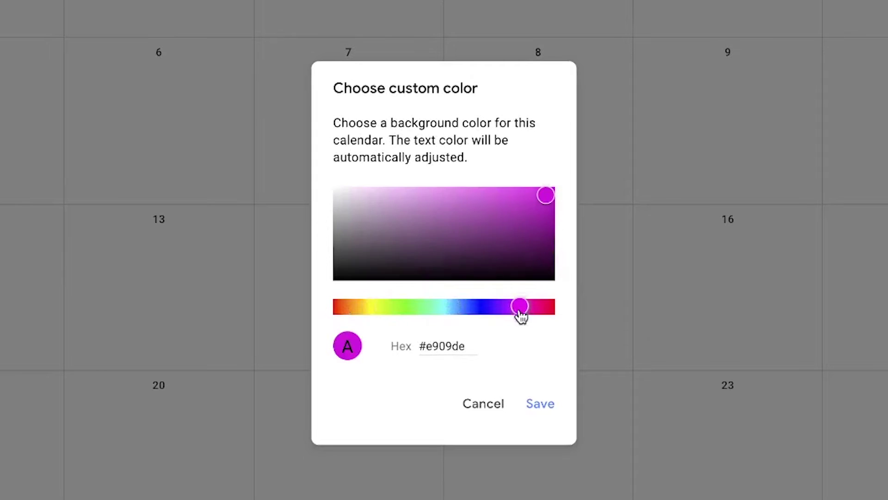
{"action": "left_click", "coordinate": [541, 404]}
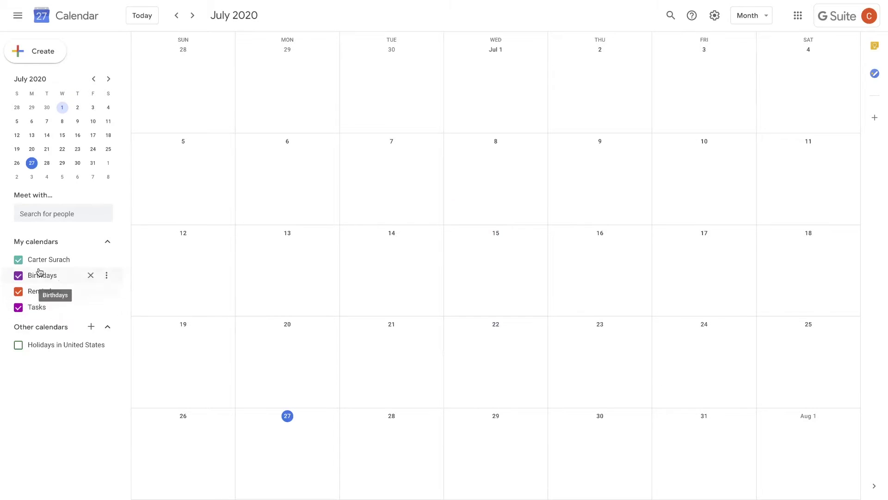
{"action": "left_click", "coordinate": [106, 307]}
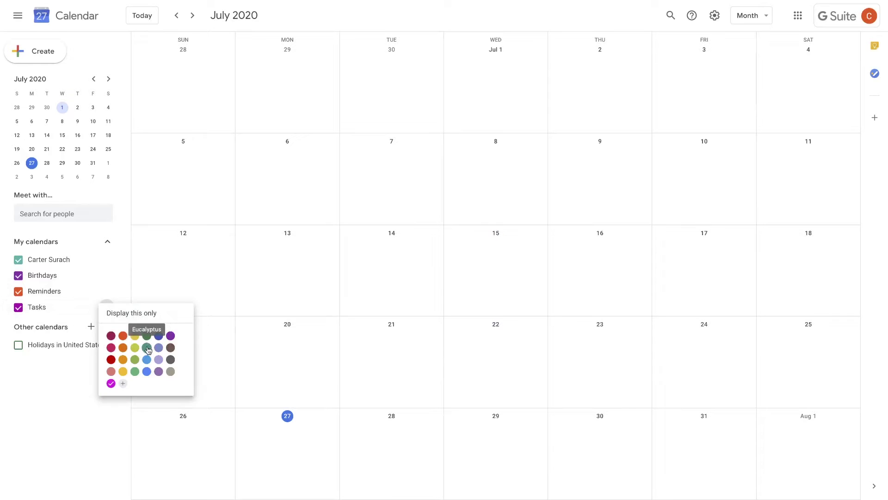
{"action": "left_click", "coordinate": [122, 371]}
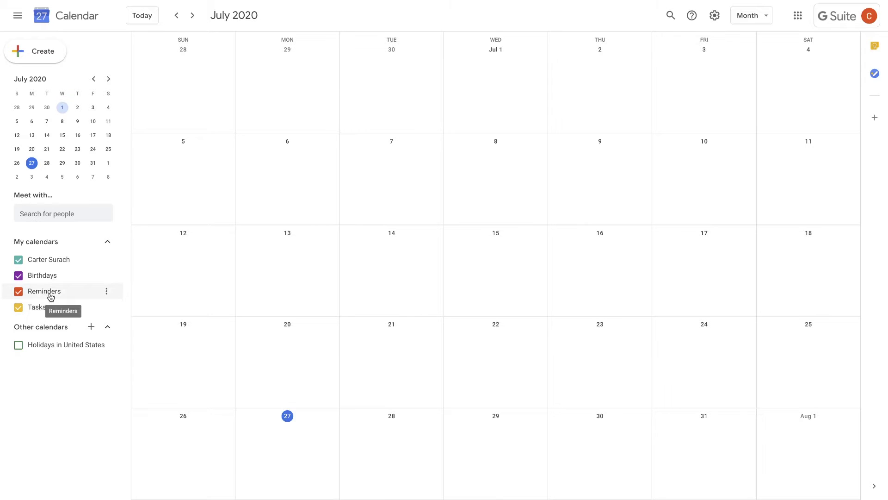
Step: Open a new untitled event draft on Monday, July 27, 2020
{"action": "left_click", "coordinate": [282, 448]}
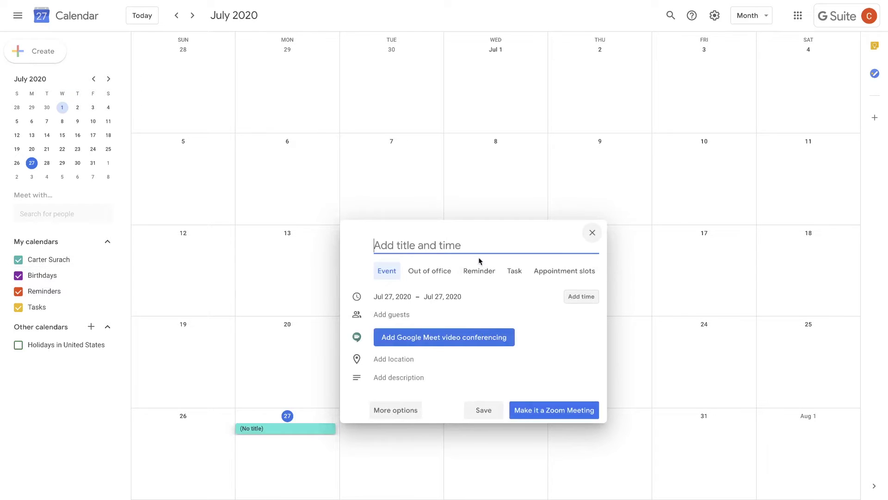
Step: Save a reminder titled 'Tom's Birthday' on July 27, repeating annually on July 27
{"action": "left_click", "coordinate": [476, 273]}
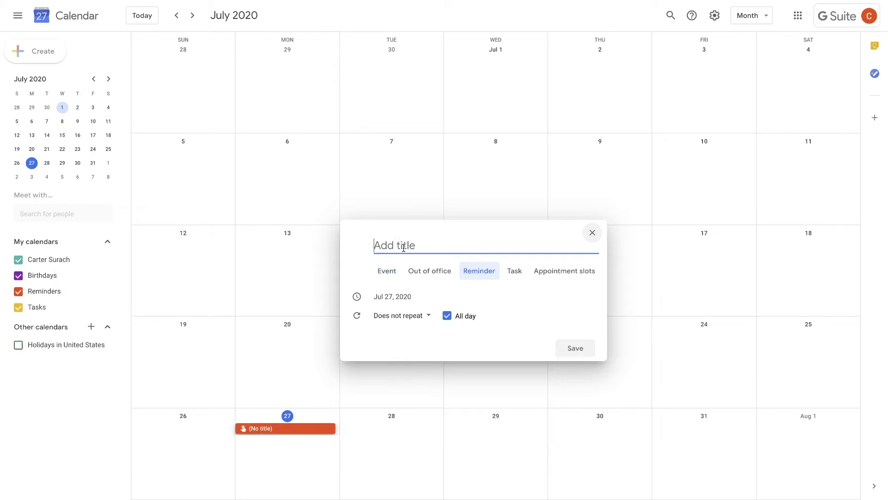
{"action": "type", "text": "tom"}
{"action": "key", "text": "BackSpace"}
{"action": "key", "text": "BackSpace"}
{"action": "type", "text": "Tom's Birthday"}
{"action": "left_click", "coordinate": [415, 315]}
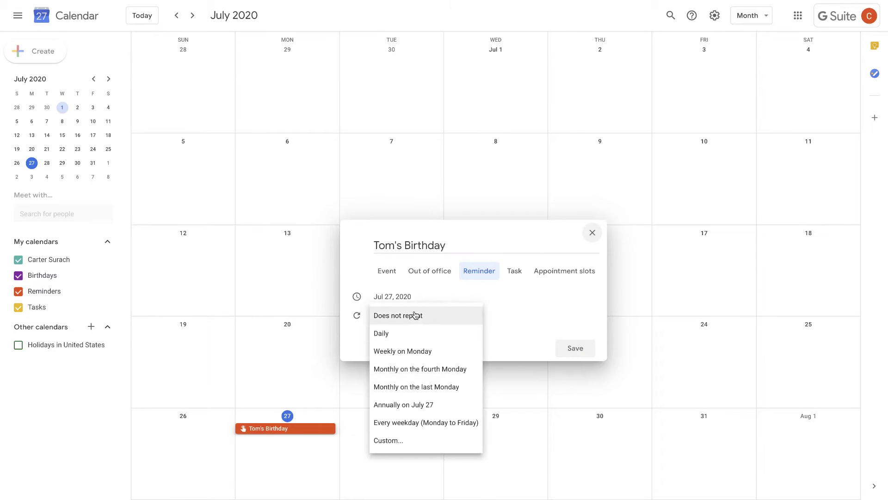
{"action": "left_click", "coordinate": [442, 406]}
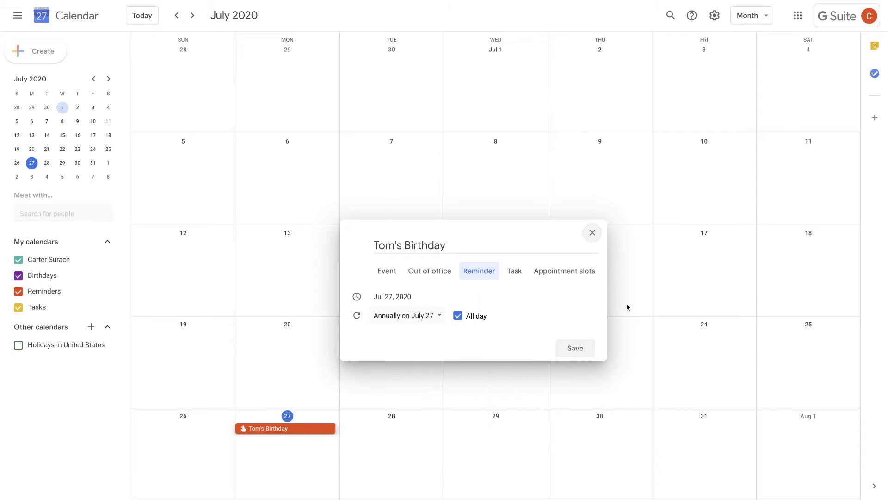
{"action": "left_click", "coordinate": [576, 349]}
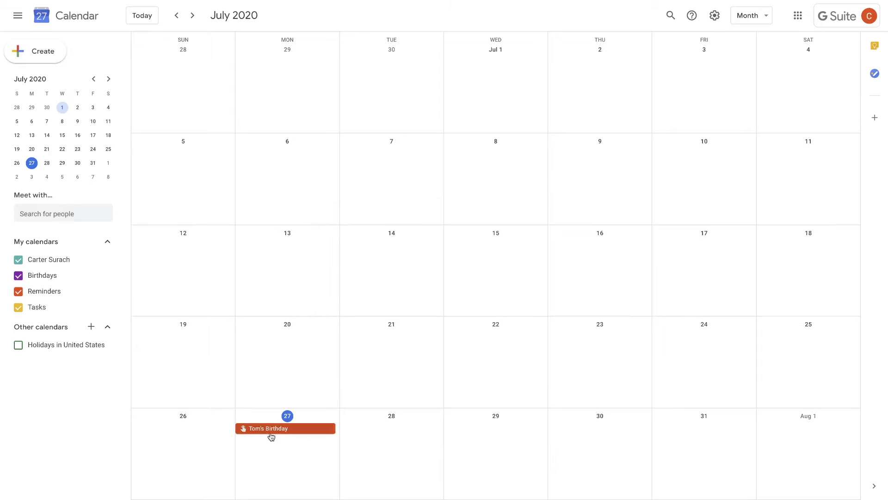
{"action": "left_click", "coordinate": [289, 429]}
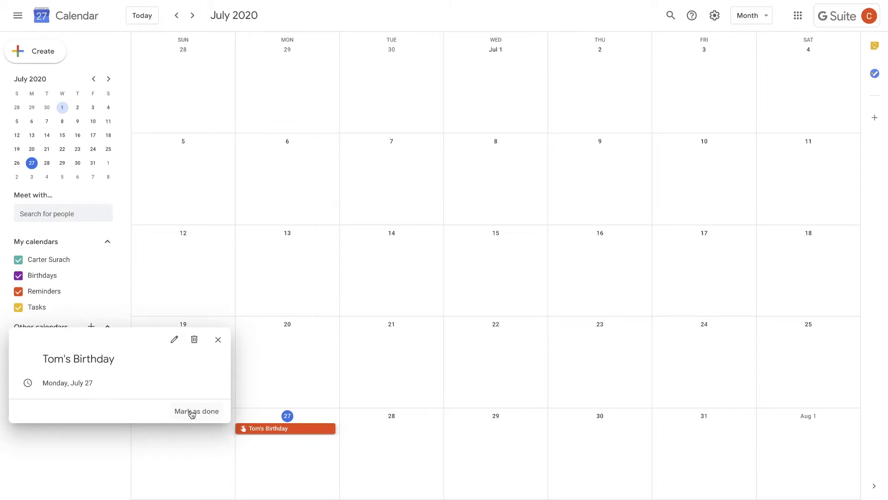
{"action": "left_click", "coordinate": [192, 412]}
{"action": "left_click", "coordinate": [275, 435]}
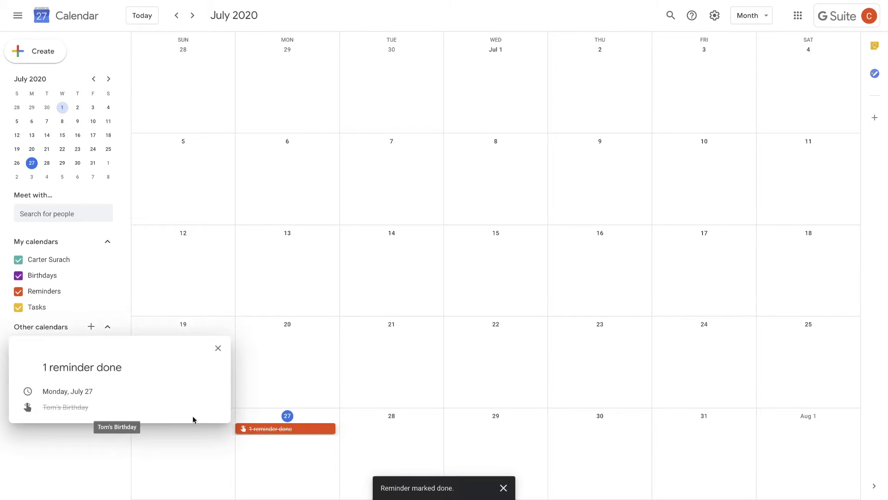
{"action": "left_click", "coordinate": [216, 409]}
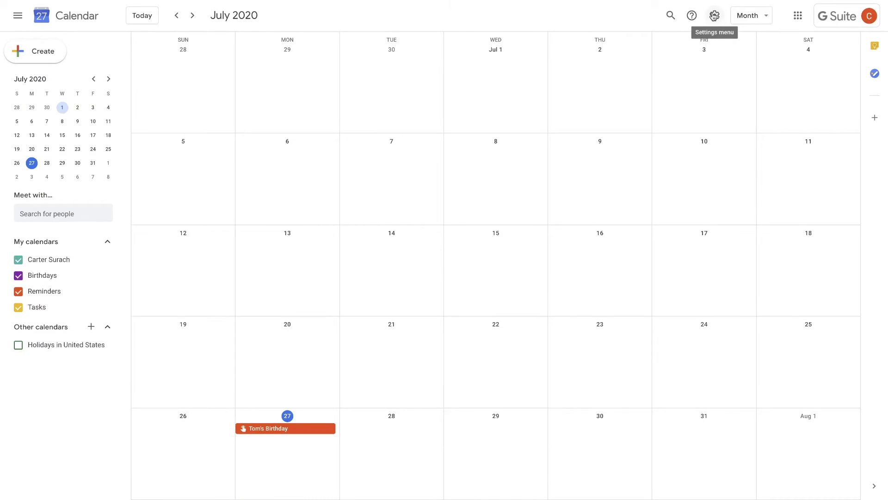
Step: Turn on Show world clock in the calendar settings
{"action": "left_click", "coordinate": [715, 16]}
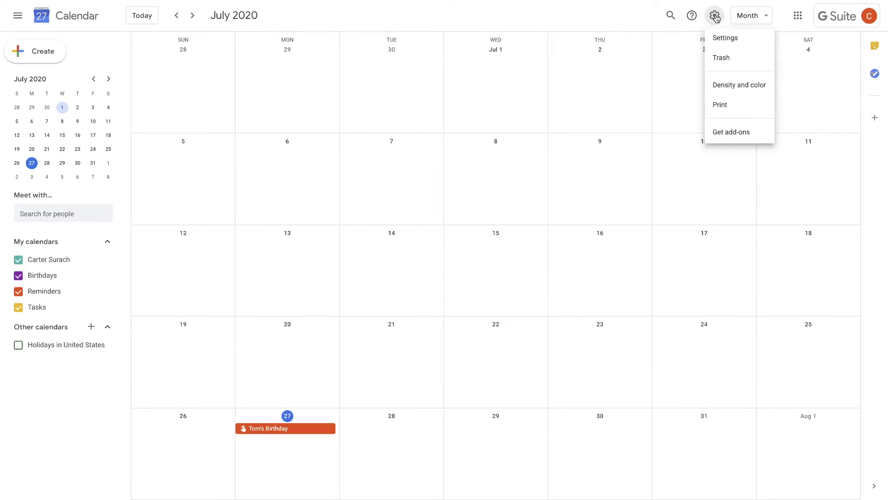
{"action": "left_click", "coordinate": [725, 43]}
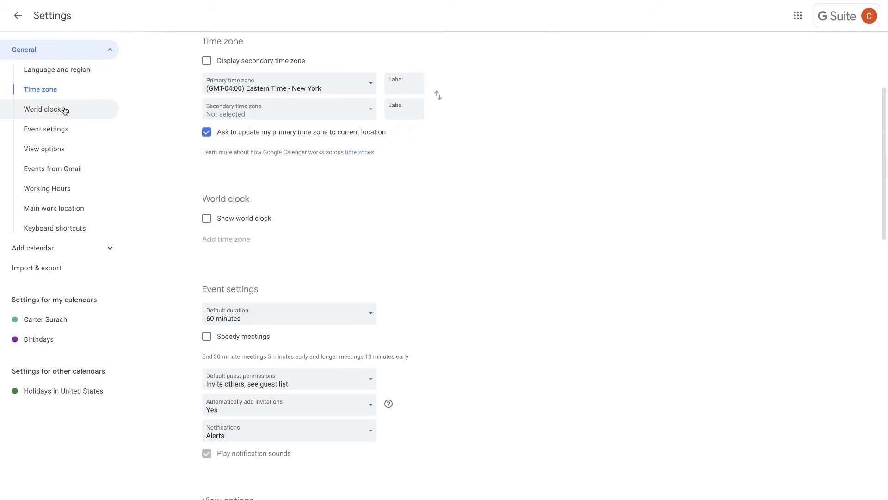
{"action": "left_click", "coordinate": [64, 111]}
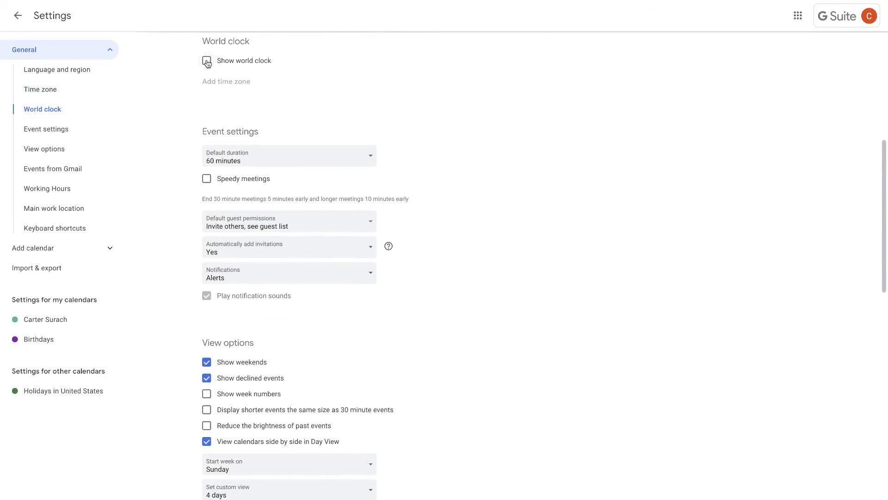
{"action": "left_click", "coordinate": [207, 62]}
Step: Add New York, Chicago, Boise and Los Angeles world clocks, then return to the calendar
{"action": "left_click", "coordinate": [226, 82]}
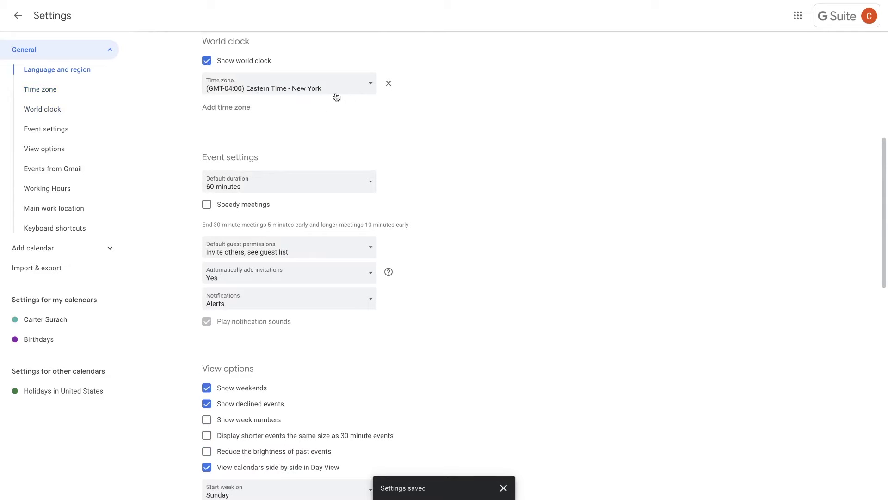
{"action": "left_click", "coordinate": [240, 110]}
{"action": "left_click", "coordinate": [363, 119]}
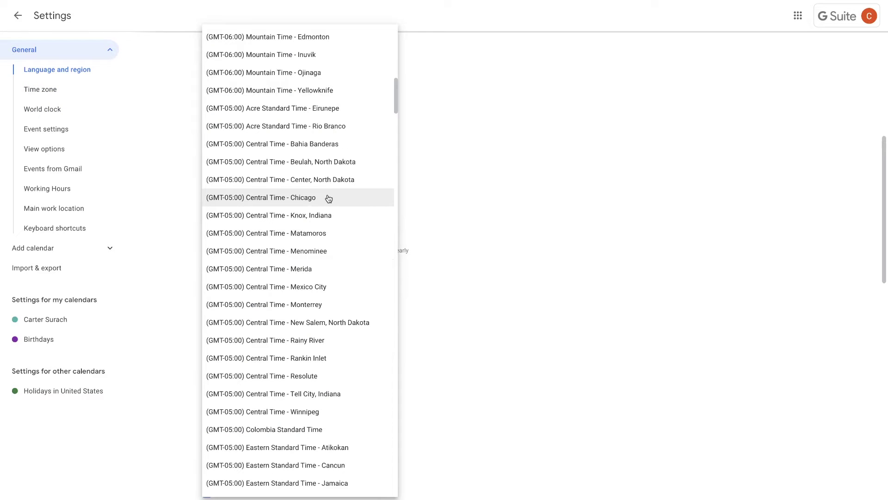
{"action": "left_click", "coordinate": [327, 198]}
{"action": "left_click", "coordinate": [241, 133]}
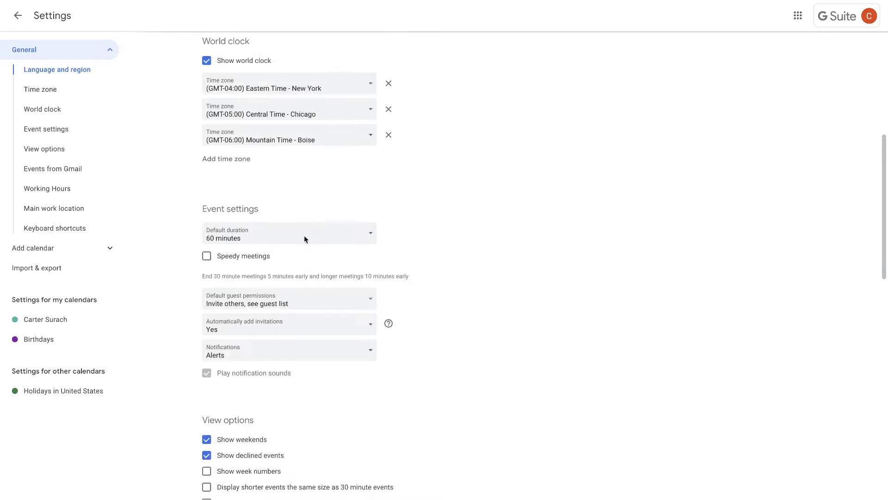
{"action": "left_click", "coordinate": [245, 159]}
{"action": "left_click", "coordinate": [315, 166]}
{"action": "left_click", "coordinate": [349, 214]}
{"action": "scroll", "coordinate": [417, 176], "scroll_direction": "up", "scroll_amount": 5}
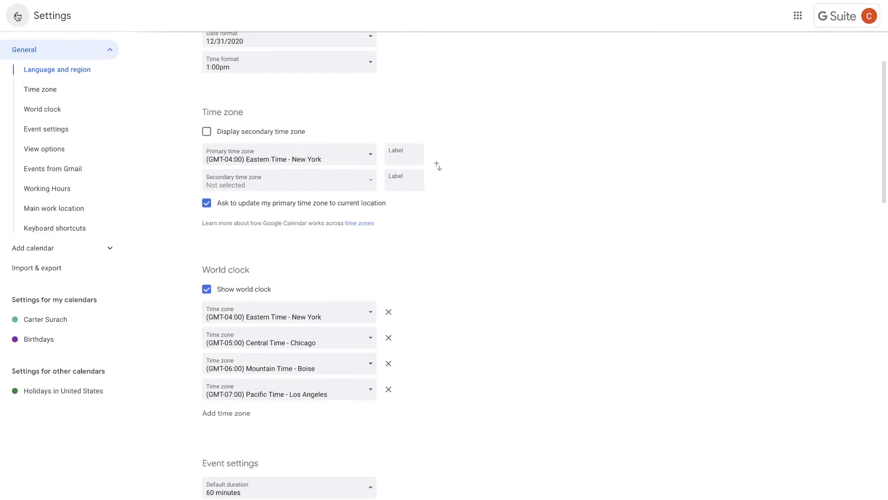
{"action": "left_click", "coordinate": [17, 15]}
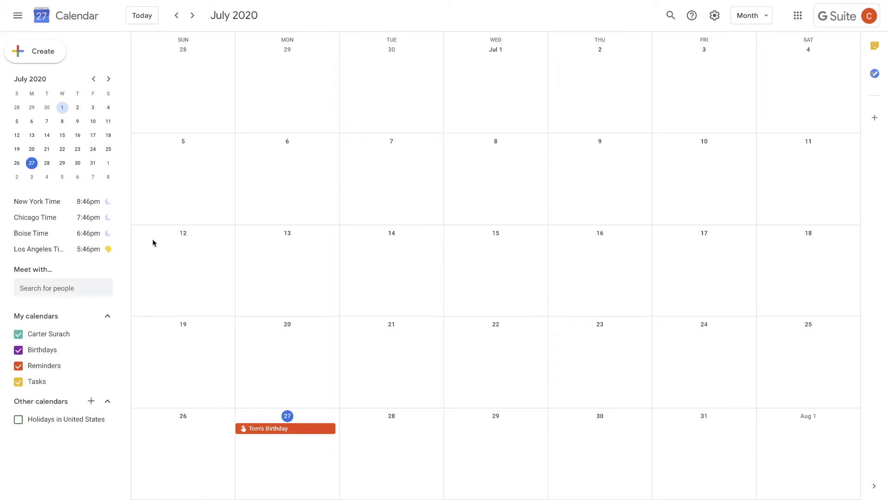
{"action": "left_click_drag", "start_coordinate": [47, 198], "coordinate": [113, 206]}
{"action": "left_click", "coordinate": [115, 208]}
{"action": "left_click_drag", "start_coordinate": [77, 201], "coordinate": [113, 233]}
{"action": "left_click", "coordinate": [25, 227]}
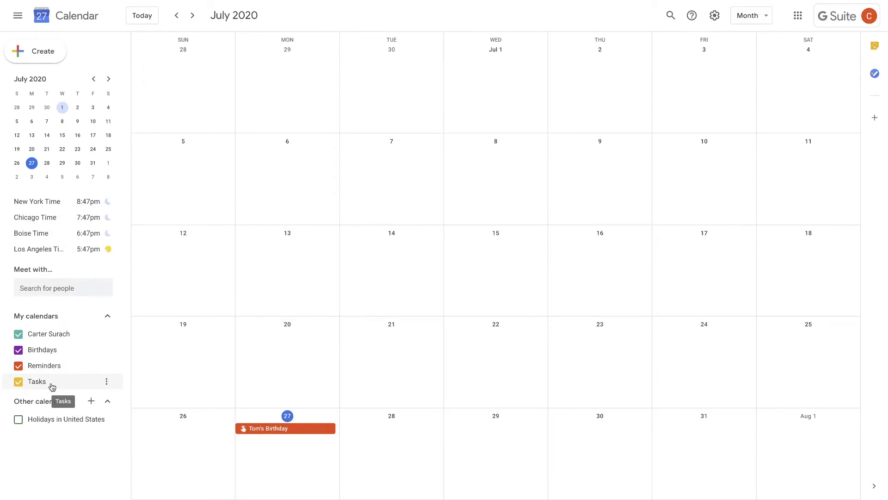
Step: Start a new task on July 28 titled 'Book Keeping'
{"action": "left_click", "coordinate": [403, 441]}
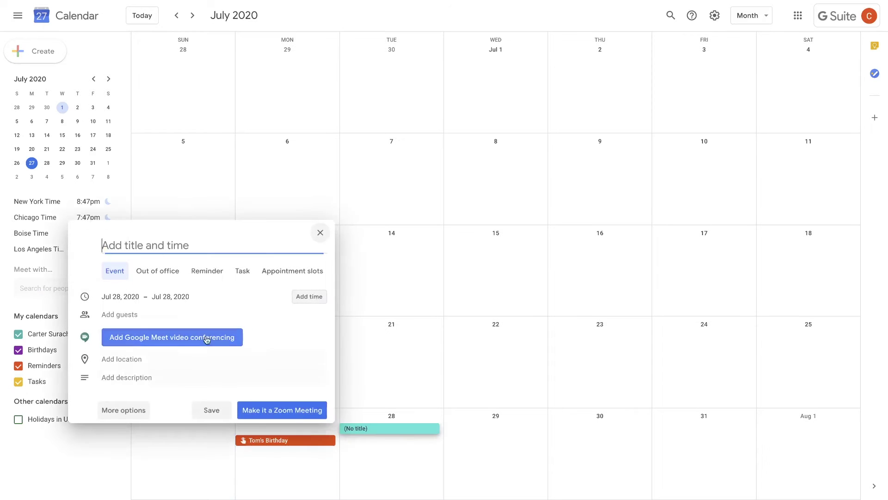
{"action": "left_click", "coordinate": [240, 274]}
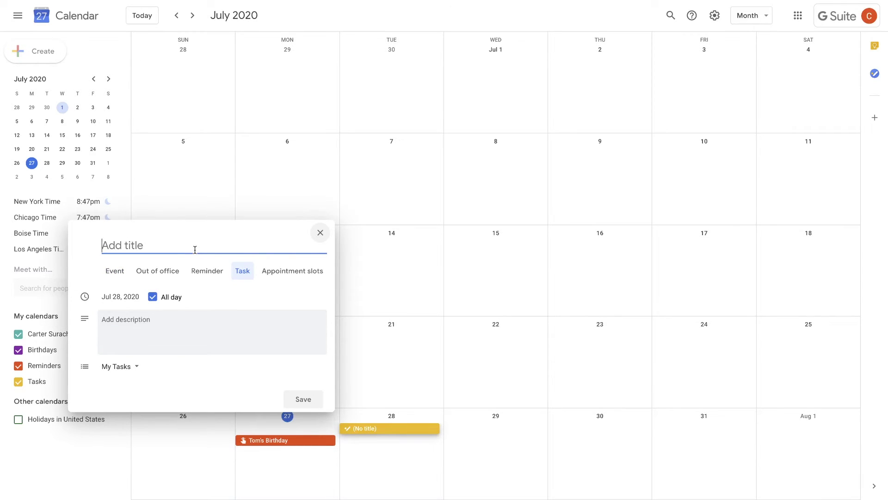
{"action": "type", "text": "Booke"}
{"action": "key", "text": "BackSpace"}
{"action": "type", "text": "Keeping"}
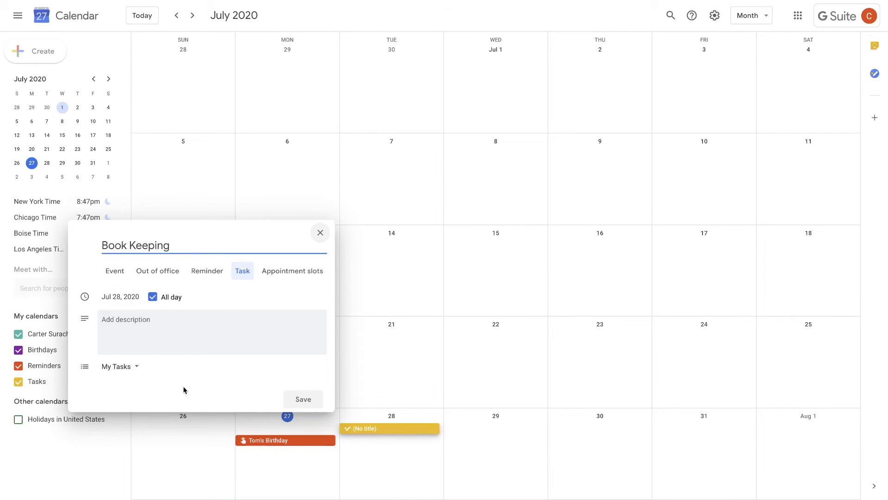
Step: Set the task time to 1:00pm and begin the description '- Clear unnecessary exp'
{"action": "left_click", "coordinate": [153, 297]}
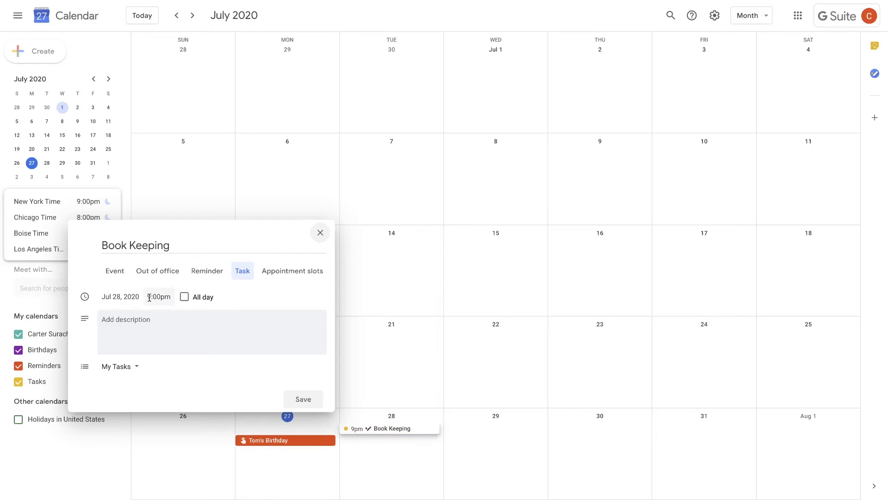
{"action": "left_click", "coordinate": [130, 330]}
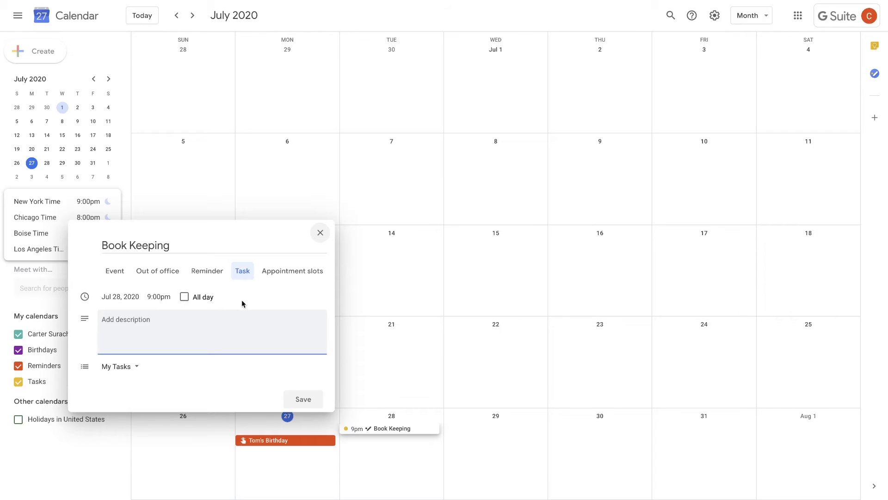
{"action": "left_click", "coordinate": [156, 296]}
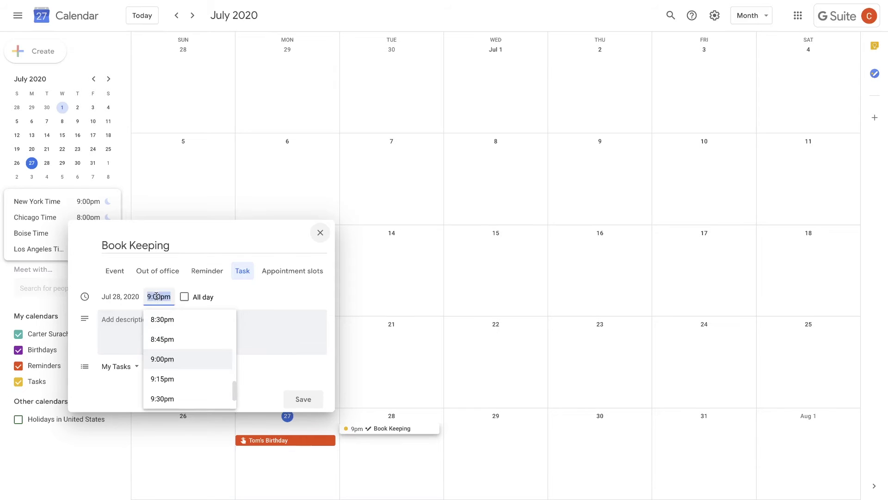
{"action": "scroll", "coordinate": [177, 350], "scroll_direction": "up", "scroll_amount": 5}
{"action": "scroll", "coordinate": [176, 350], "scroll_direction": "up", "scroll_amount": 10}
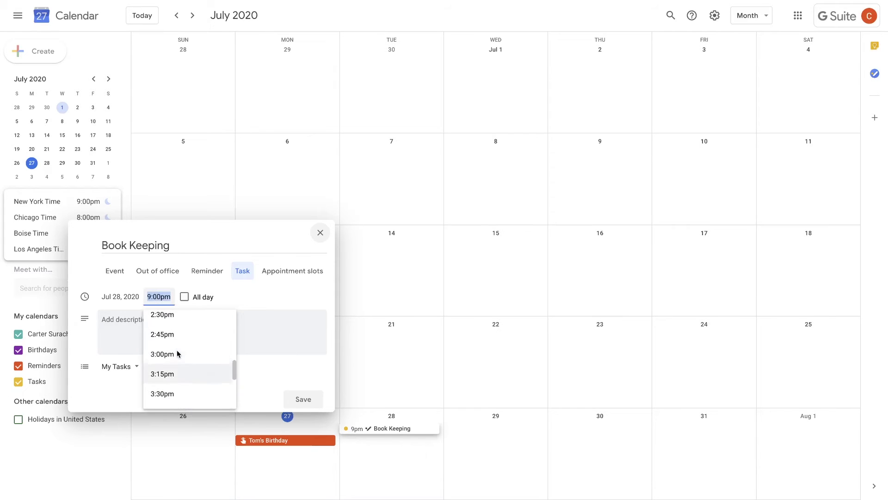
{"action": "left_click", "coordinate": [177, 349]}
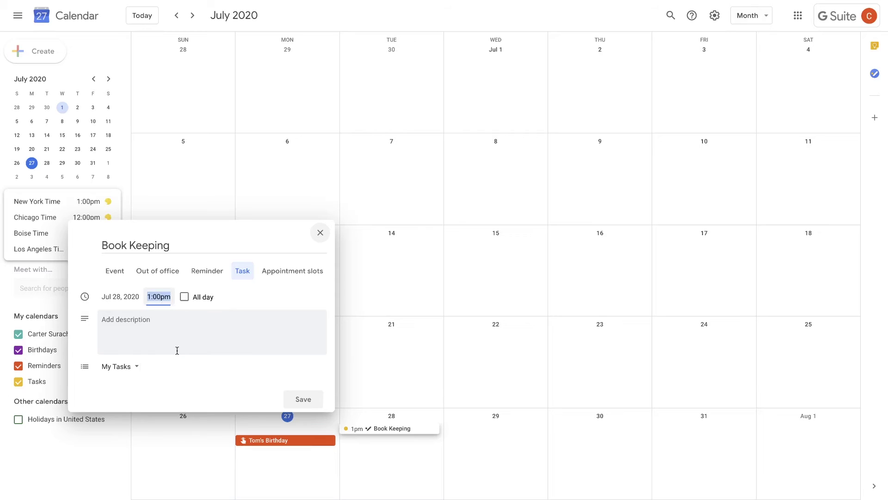
{"action": "left_click", "coordinate": [250, 295]}
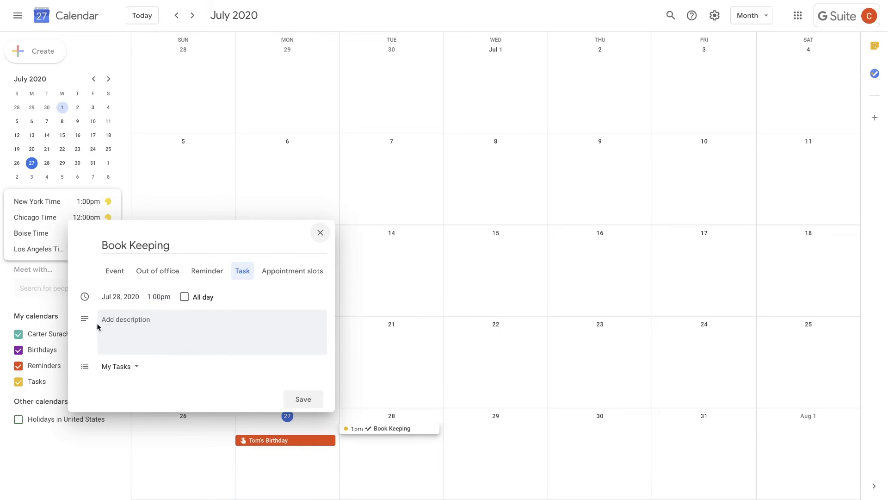
{"action": "left_click", "coordinate": [180, 329]}
{"action": "type", "text": "-"}
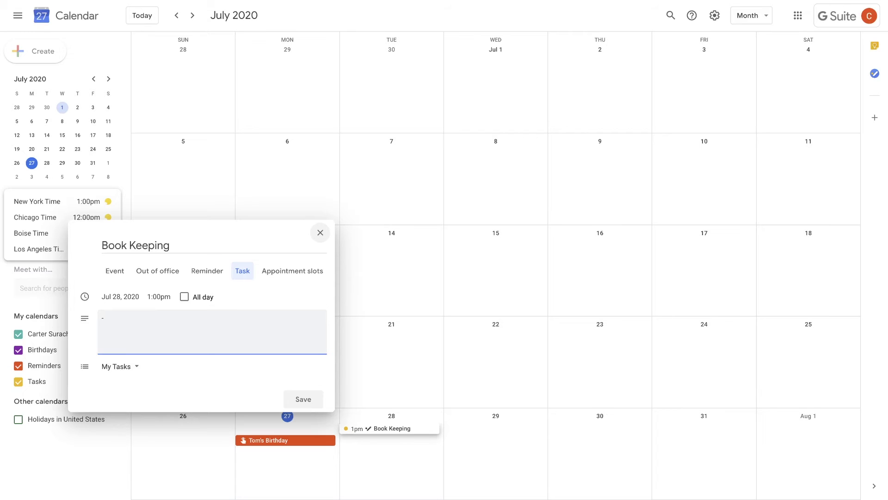
{"action": "type", "text": " Clear unnecessary expenses"}
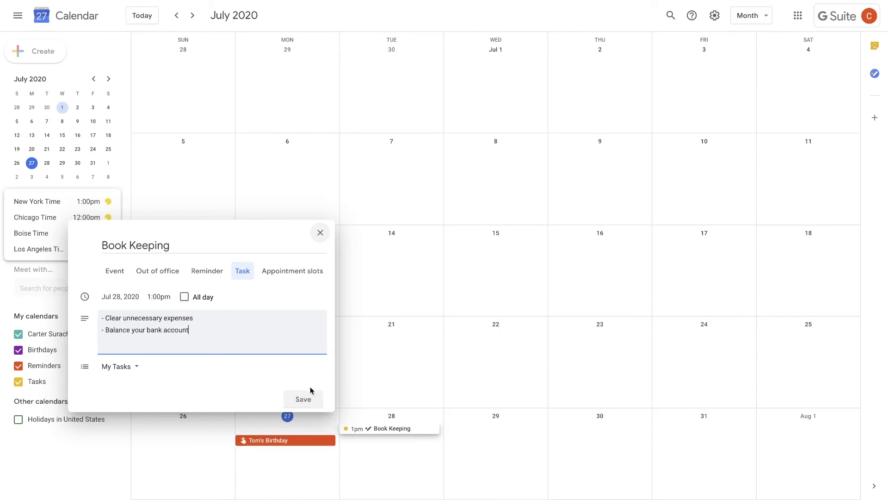
Step: Save the Book Keeping task, then mark it complete and back to incomplete
{"action": "left_click", "coordinate": [318, 399]}
{"action": "left_click", "coordinate": [402, 429]}
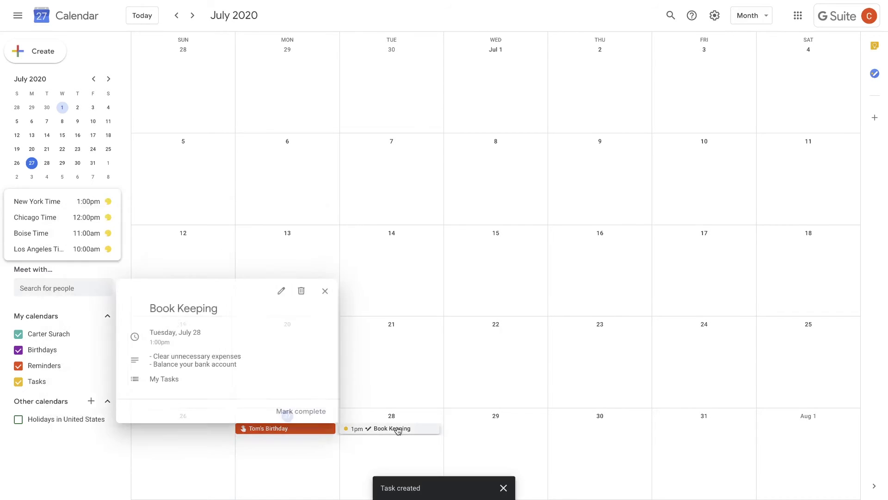
{"action": "left_click", "coordinate": [294, 411]}
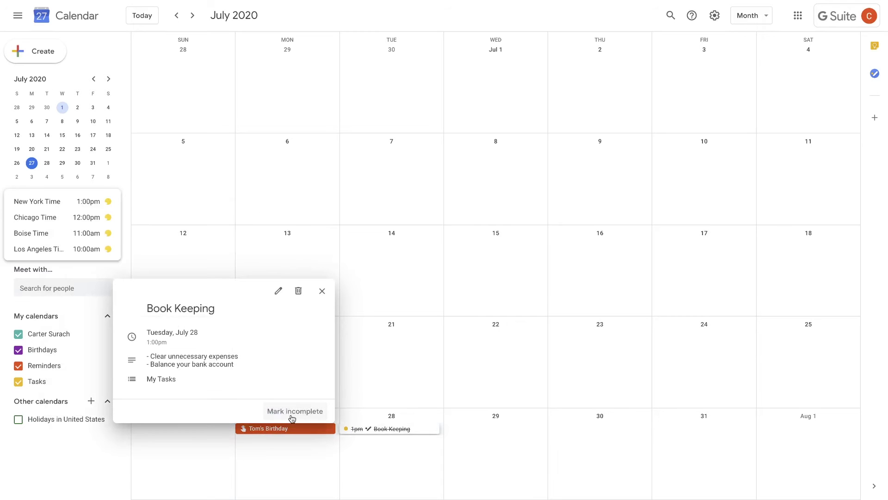
{"action": "left_click", "coordinate": [291, 415]}
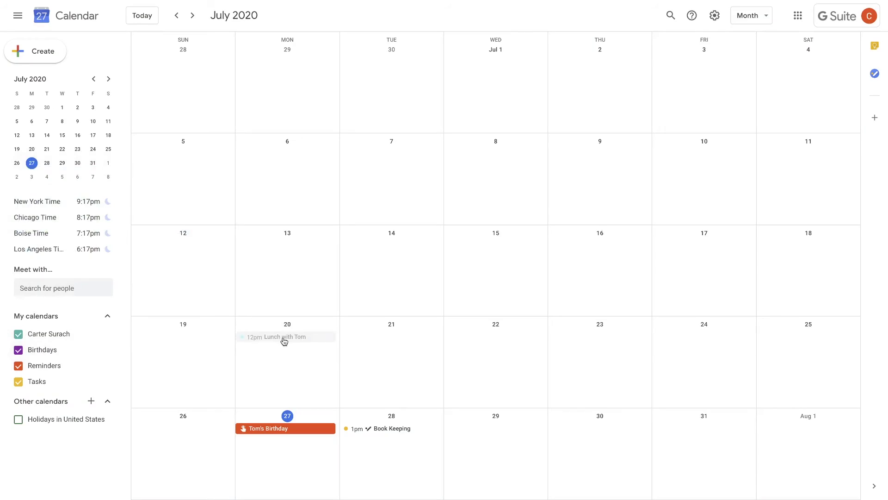
{"action": "left_click", "coordinate": [287, 341]}
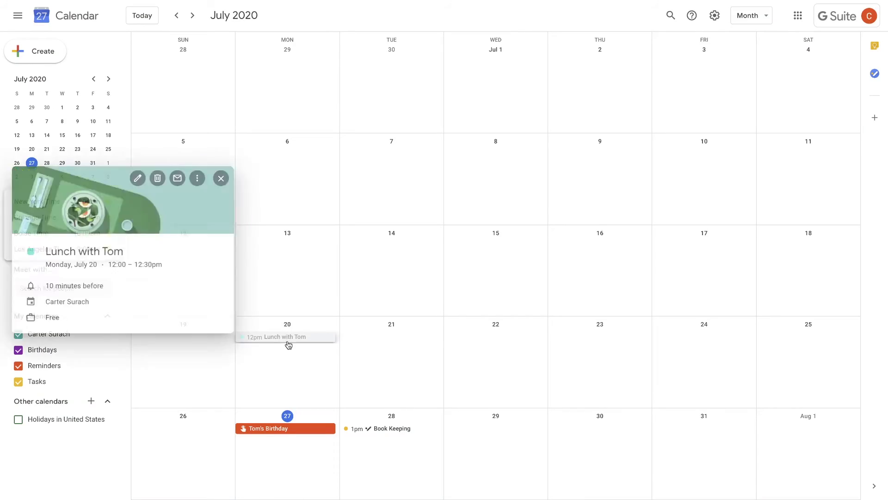
{"action": "left_click", "coordinate": [217, 178]}
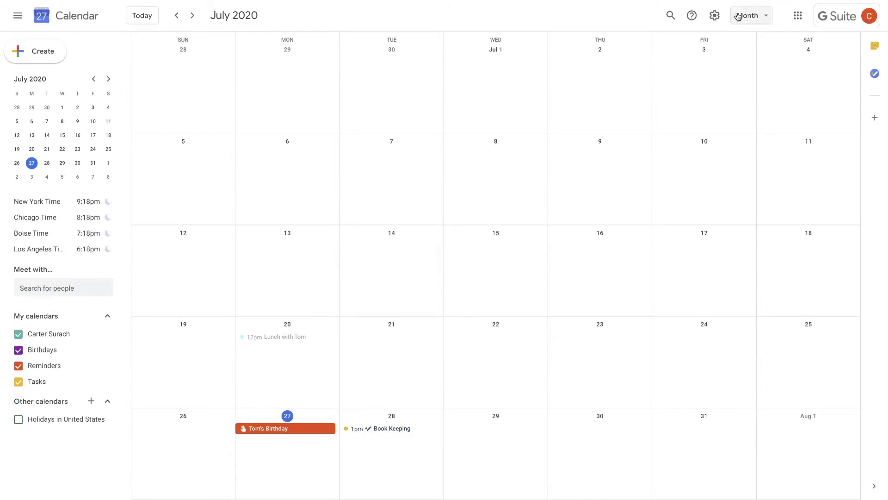
{"action": "left_click", "coordinate": [715, 15]}
Step: Toggle 'Reduce the brightness of past events' off and back on in View options
{"action": "left_click", "coordinate": [719, 40]}
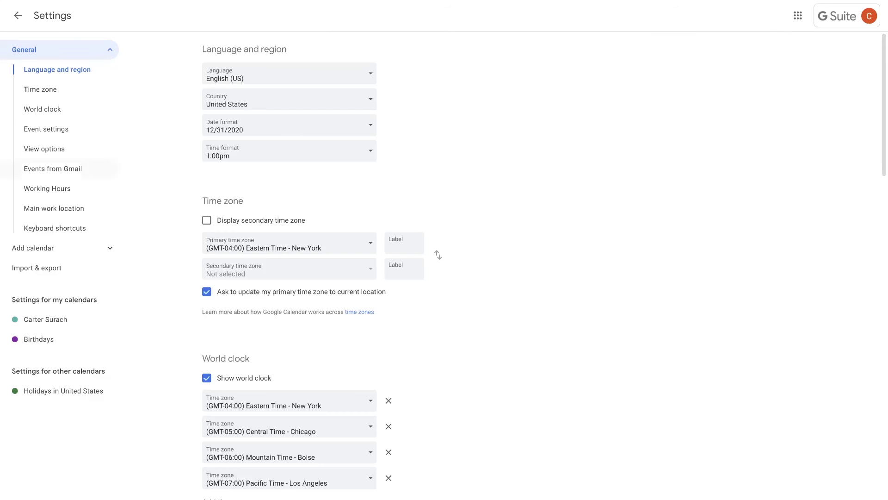
{"action": "left_click", "coordinate": [51, 153]}
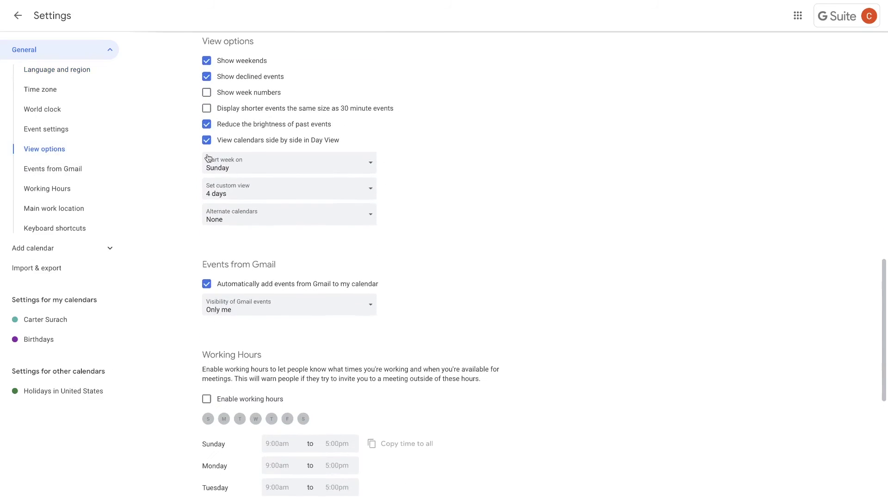
{"action": "left_click", "coordinate": [207, 124]}
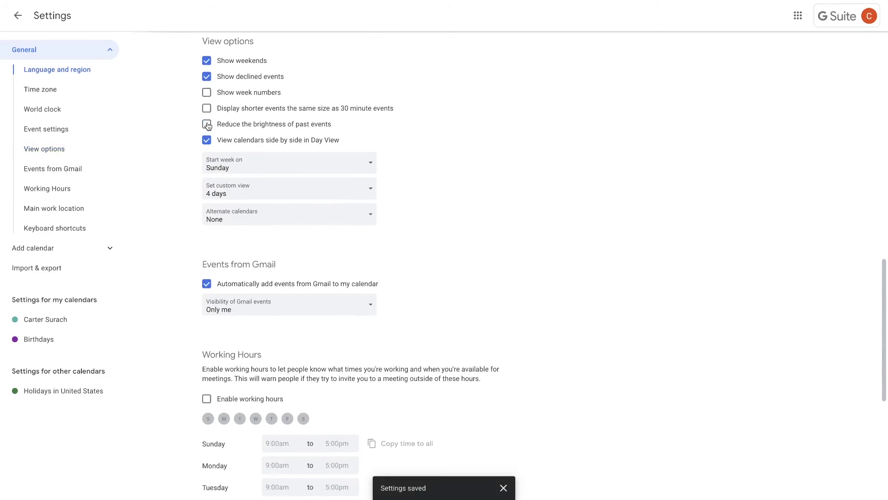
{"action": "left_click", "coordinate": [207, 124]}
{"action": "left_click", "coordinate": [18, 15]}
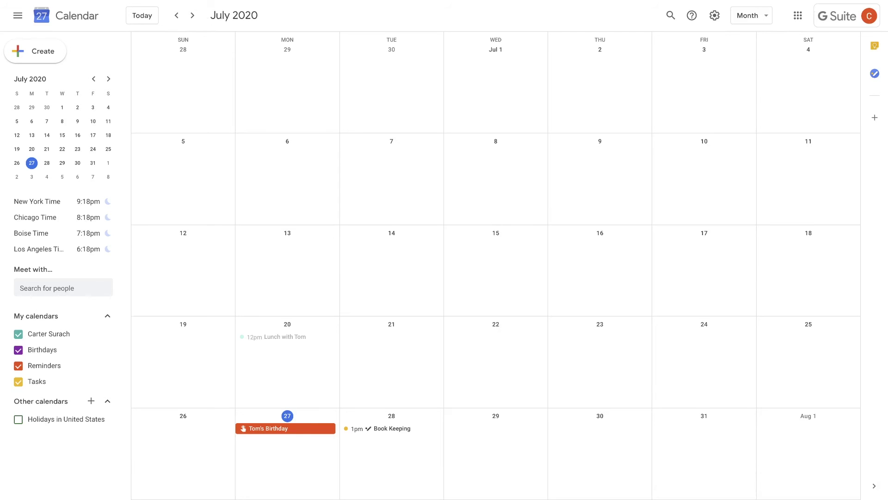
Step: In a new tab, search 'zoom chrome extension for google calendar' and open Zoom Scheduler Chrome Extension
{"action": "key", "text": "super+t"}
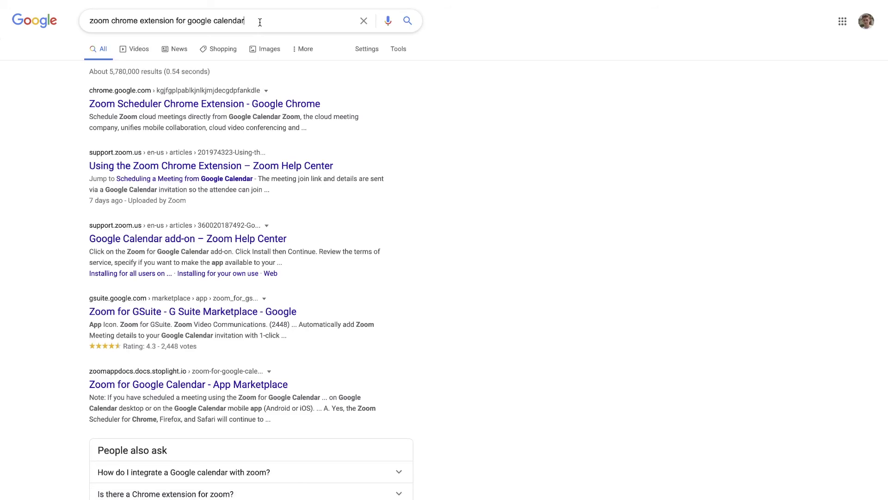
{"action": "left_click_drag", "start_coordinate": [260, 22], "coordinate": [85, 25]}
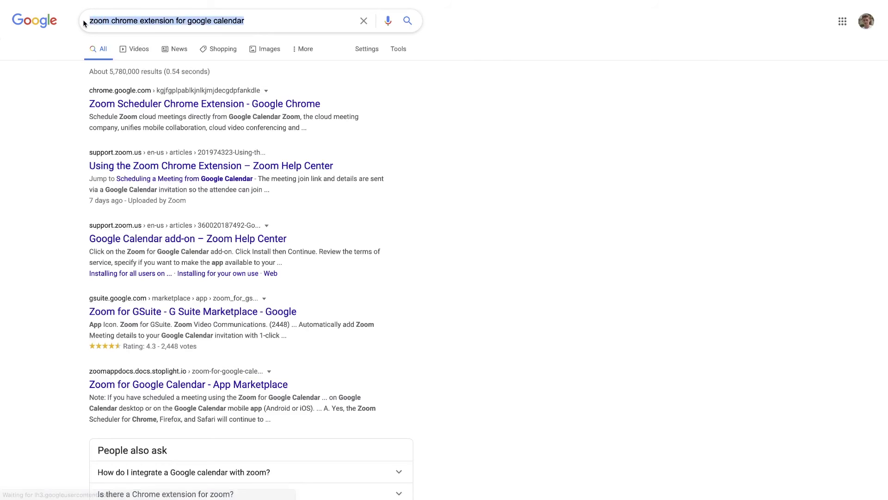
{"action": "left_click", "coordinate": [65, 79]}
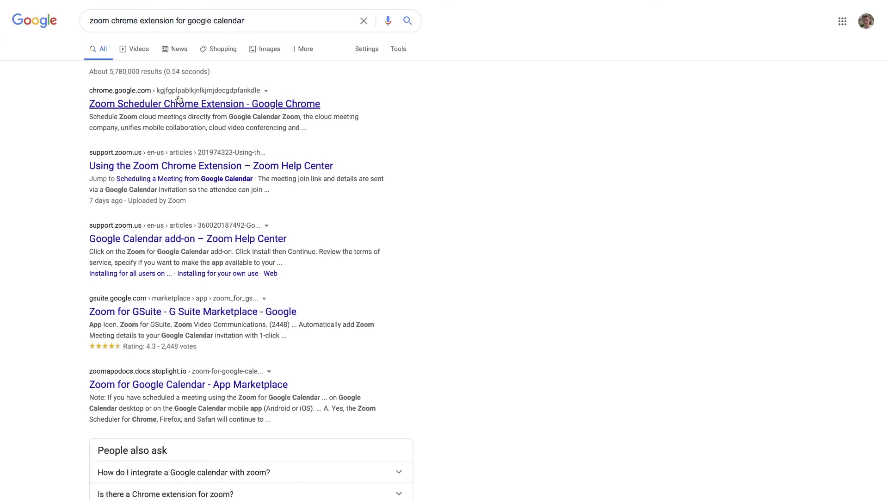
{"action": "left_click", "coordinate": [152, 105]}
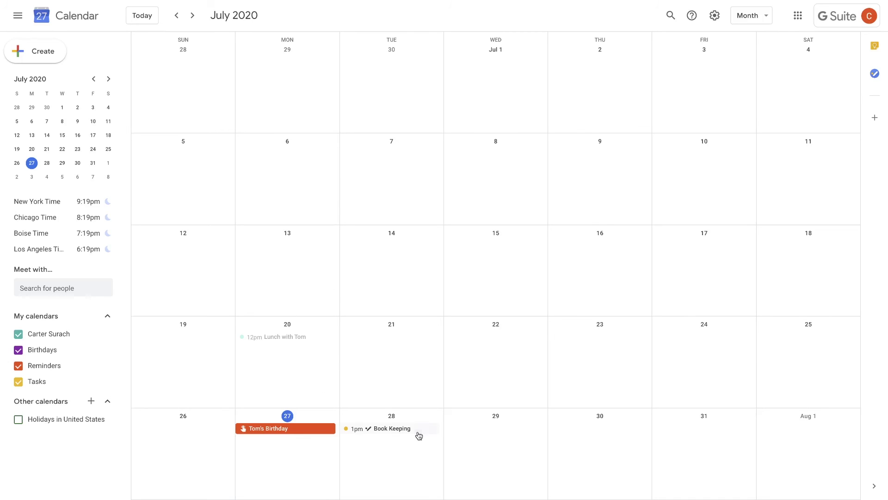
Step: Create 'Meeting with Tom' on July 29, 10:00–11:00am, saved as a Zoom meeting
{"action": "left_click", "coordinate": [512, 456]}
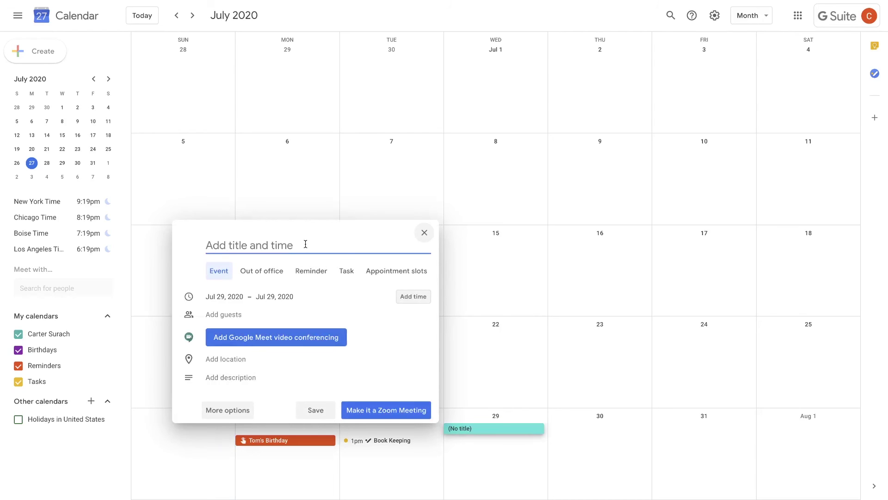
{"action": "type", "text": "Meeting with Tom"}
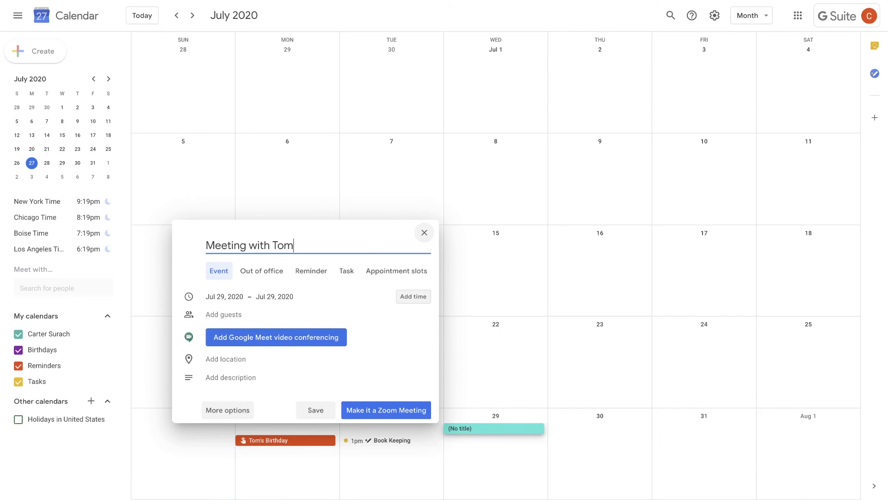
{"action": "left_click", "coordinate": [269, 392]}
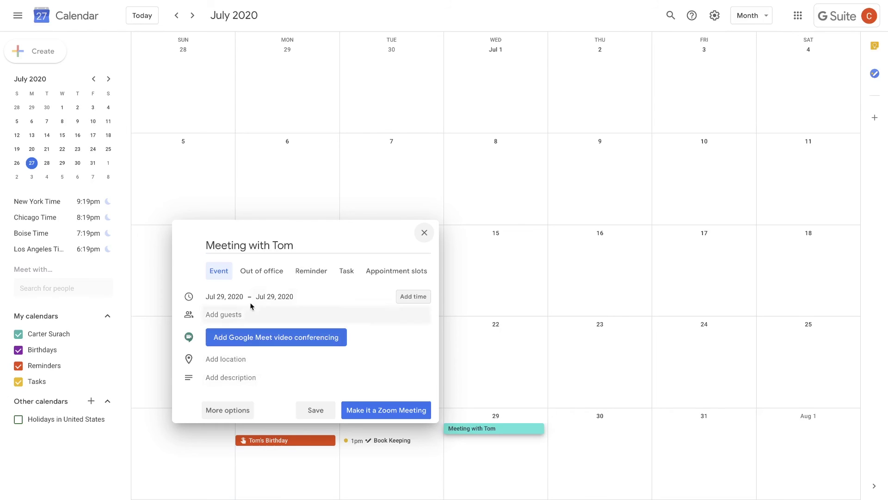
{"action": "left_click", "coordinate": [413, 296]}
{"action": "left_click", "coordinate": [264, 297]}
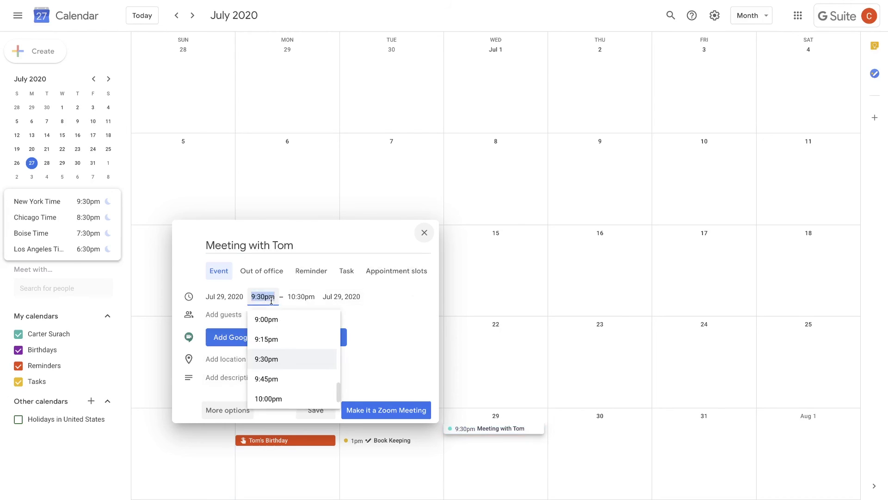
{"action": "type", "text": "10am"}
{"action": "left_click", "coordinate": [277, 359]}
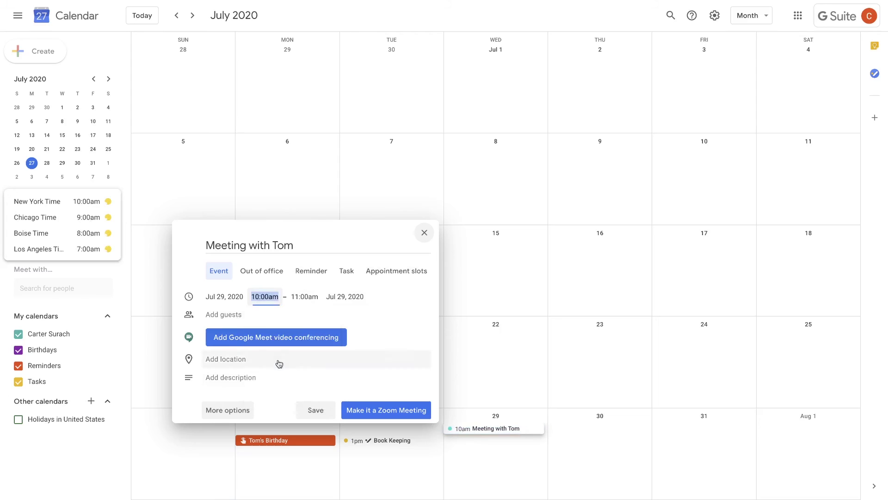
{"action": "left_click", "coordinate": [378, 413]}
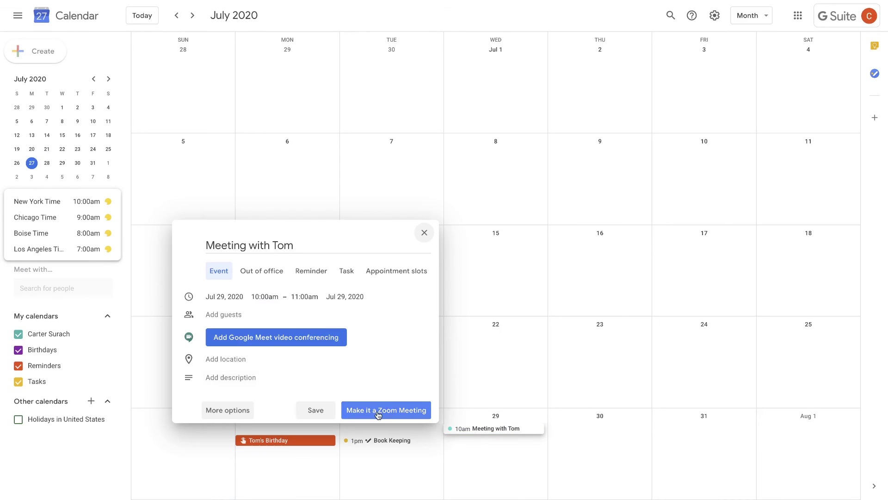
Step: Add a guest's e-mail to Meeting with Tom and try sending the invitation, then discard the change
{"action": "left_click", "coordinate": [477, 429]}
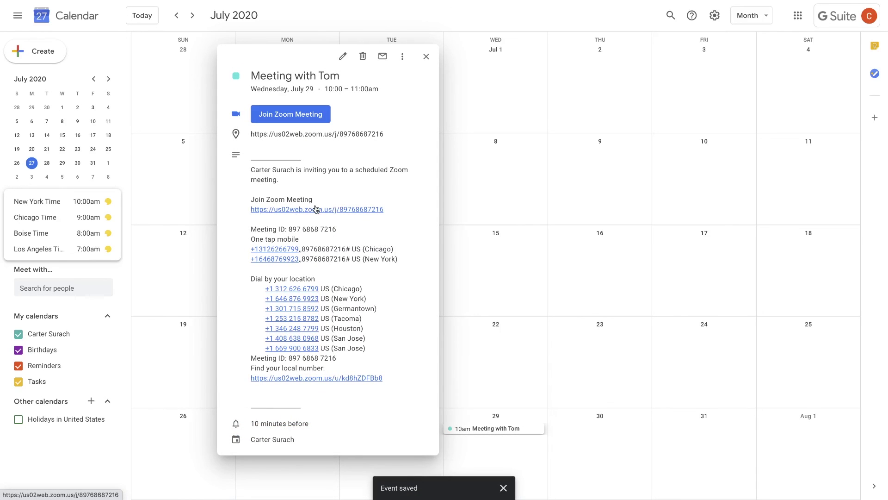
{"action": "left_click", "coordinate": [343, 57]}
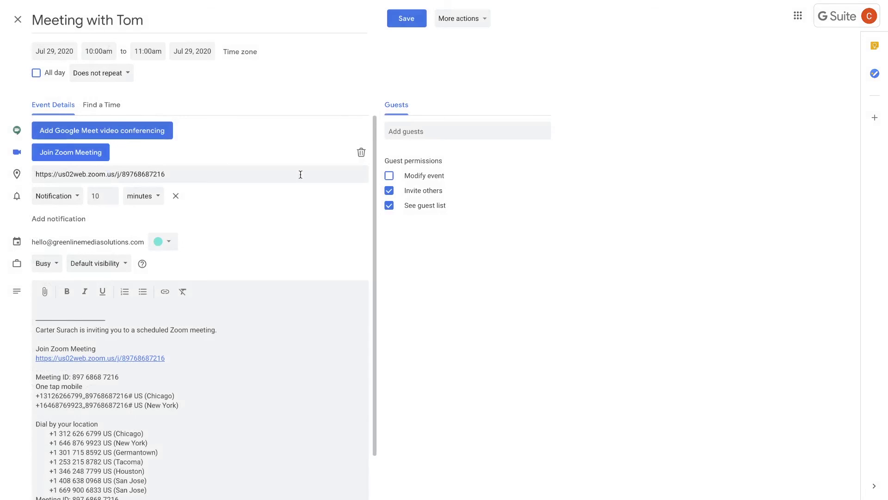
{"action": "left_click", "coordinate": [443, 134]}
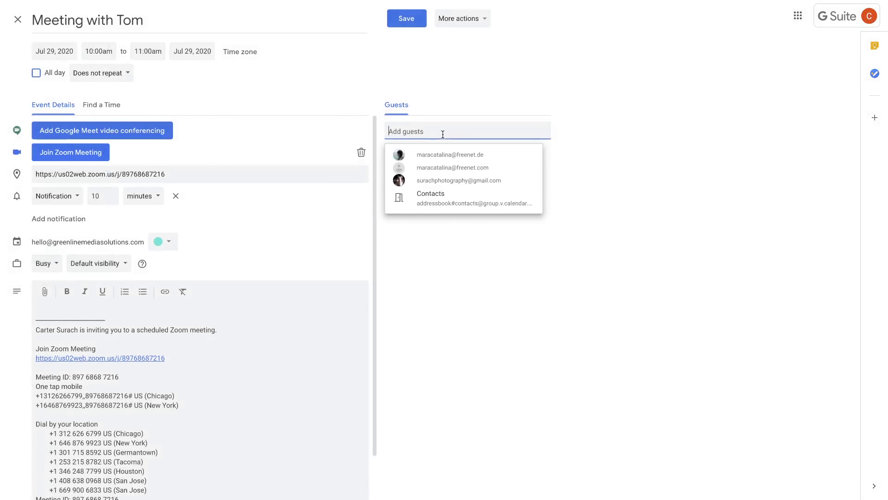
{"action": "type", "text": "tom@tom.com"}
{"action": "left_click", "coordinate": [407, 20]}
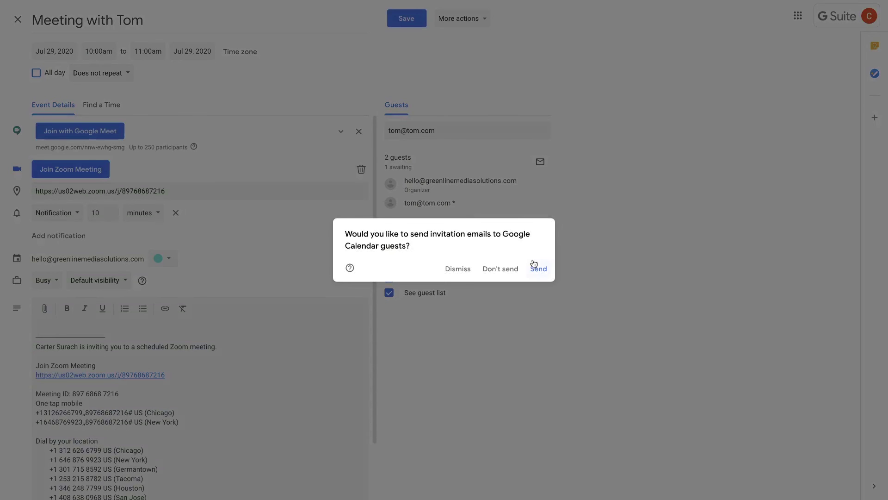
{"action": "left_click", "coordinate": [535, 269]}
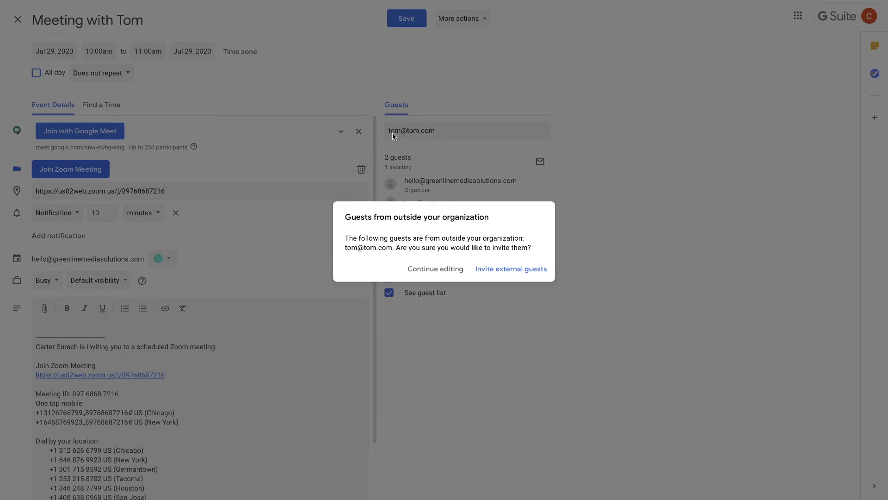
{"action": "left_click", "coordinate": [435, 268]}
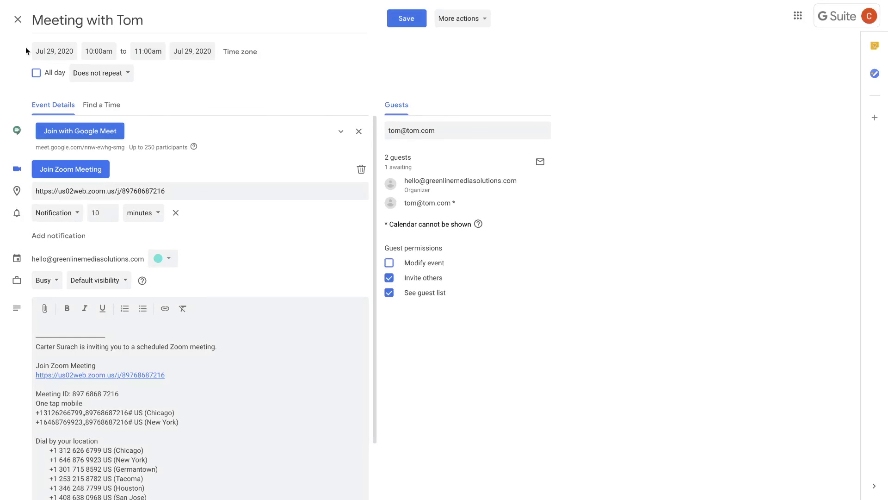
{"action": "left_click", "coordinate": [18, 21]}
{"action": "left_click", "coordinate": [485, 266]}
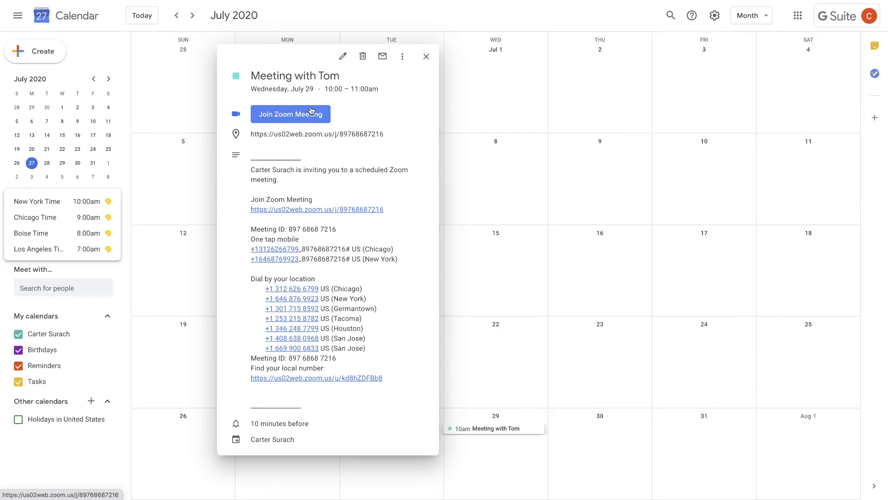
Step: Close the Meeting with Tom details popup to return to the July 2020 month grid
{"action": "left_click", "coordinate": [452, 152]}
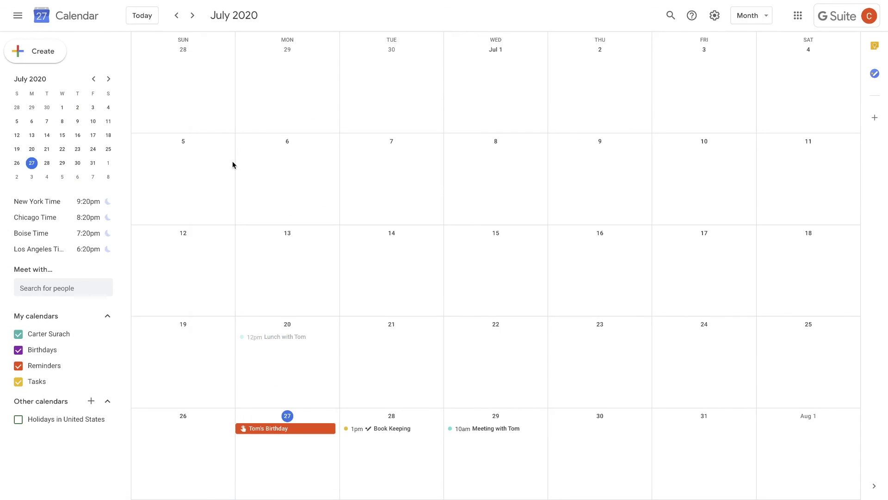